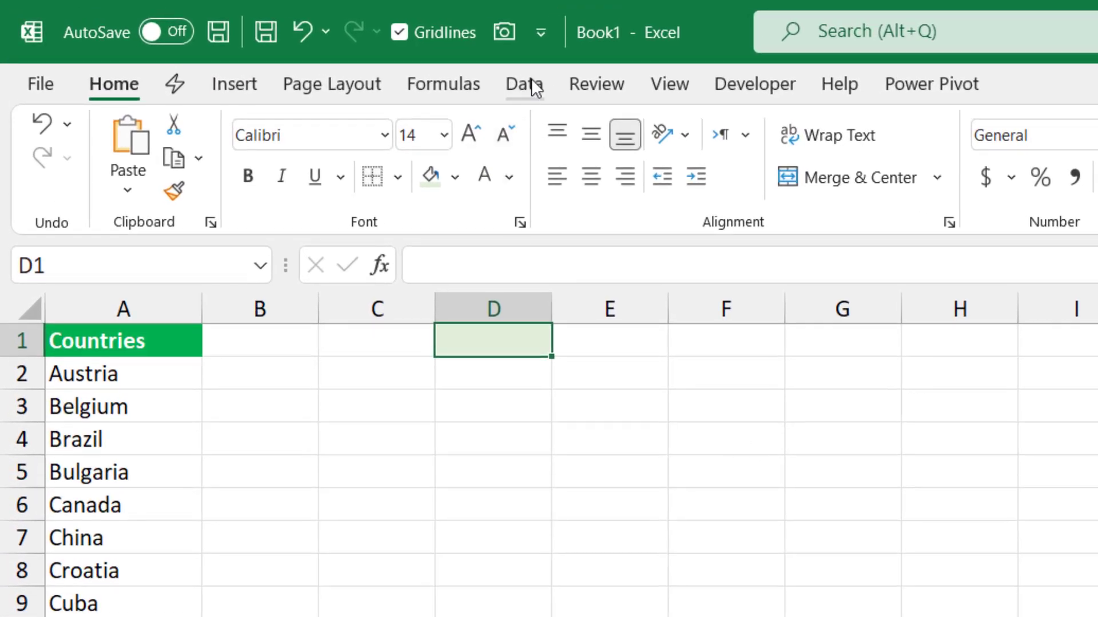
- Add a List data-validation rule to D1 with source =$A$2:$A$38, the country names
click(533, 86)
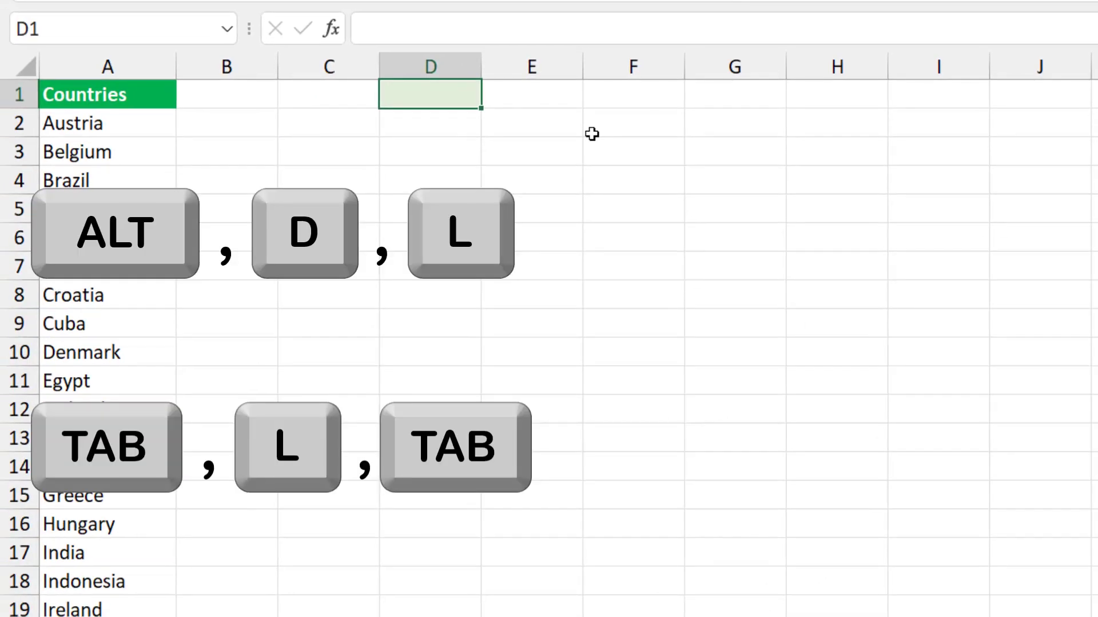
key(alt+d)
key(l)
key(Tab)
key(l)
key(Tab)
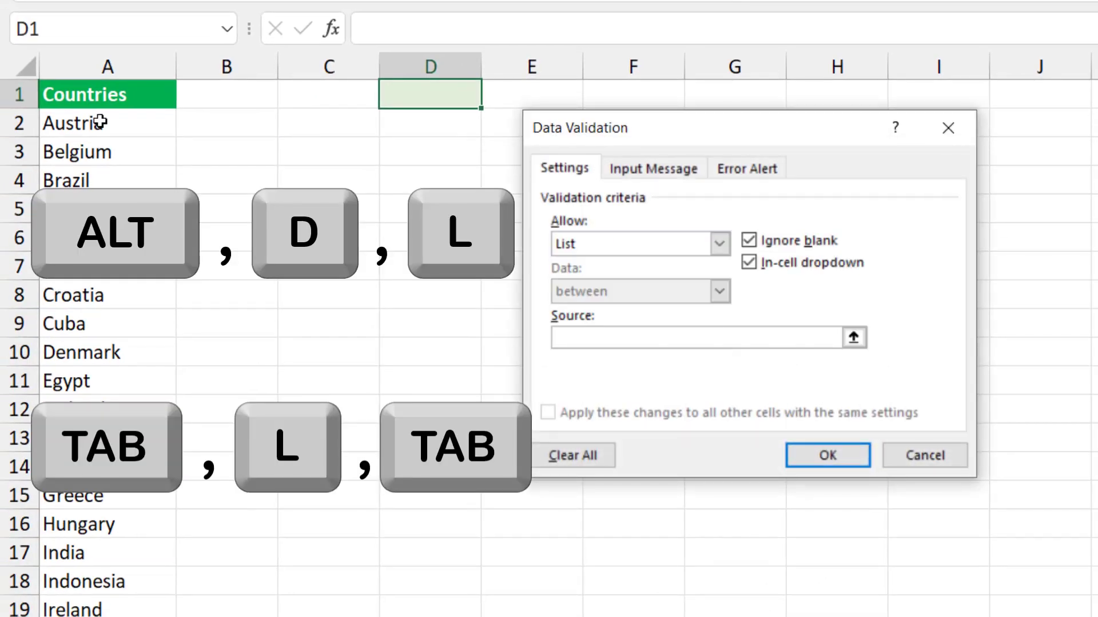
click(100, 122)
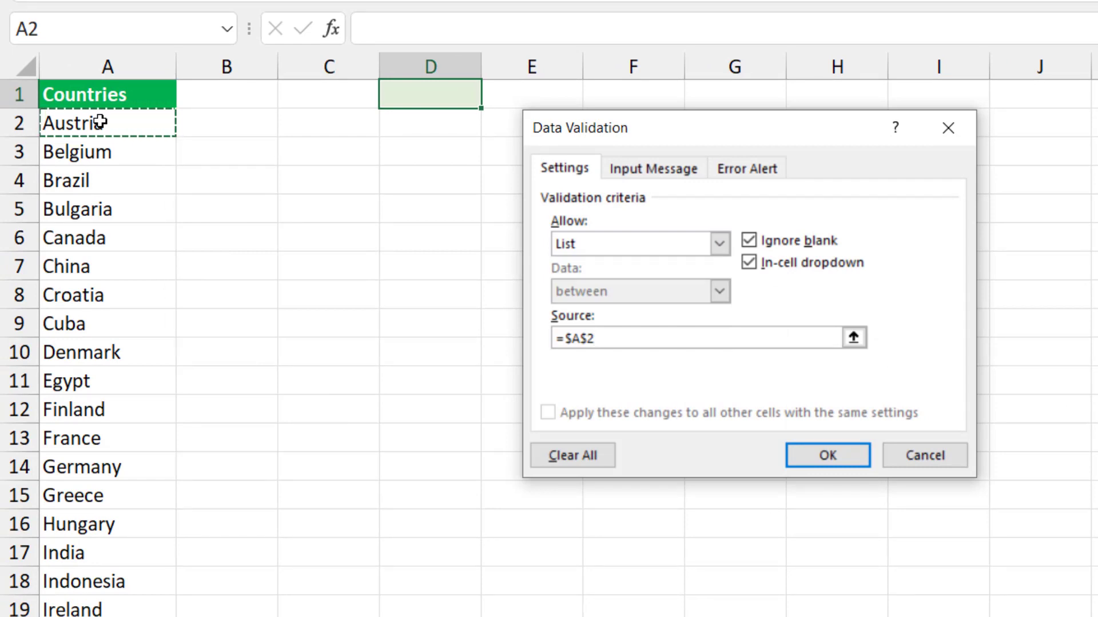
key(ctrl+shift+Down)
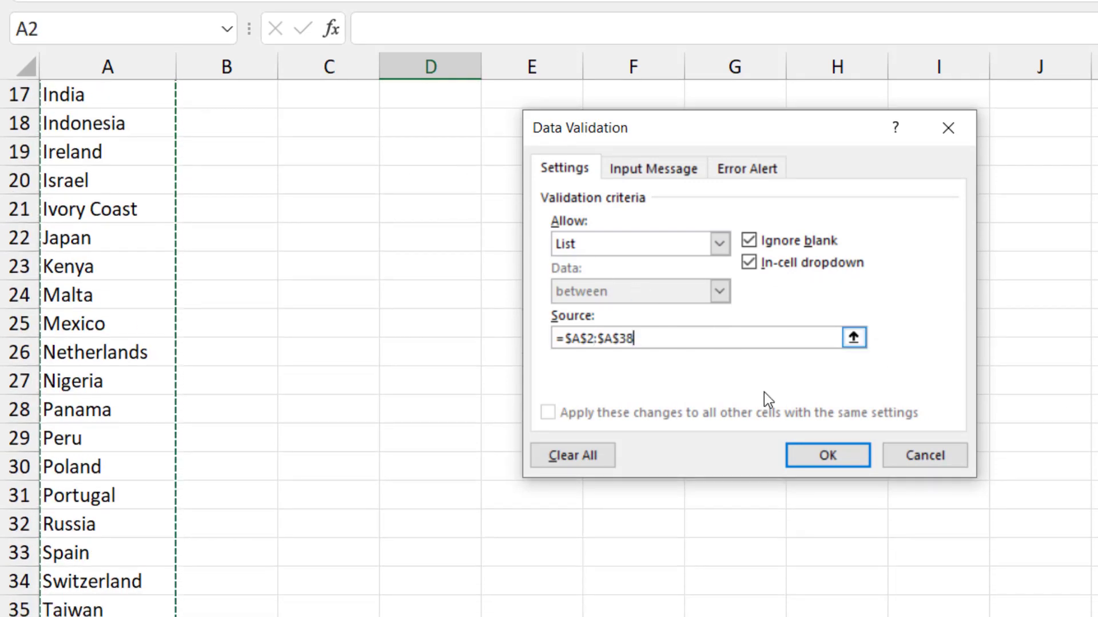
click(823, 453)
- Open D1's country drop-down and type 'c' to narrow it to Canada, China, Croatia, Cuba
scroll(703, 336, up, 1)
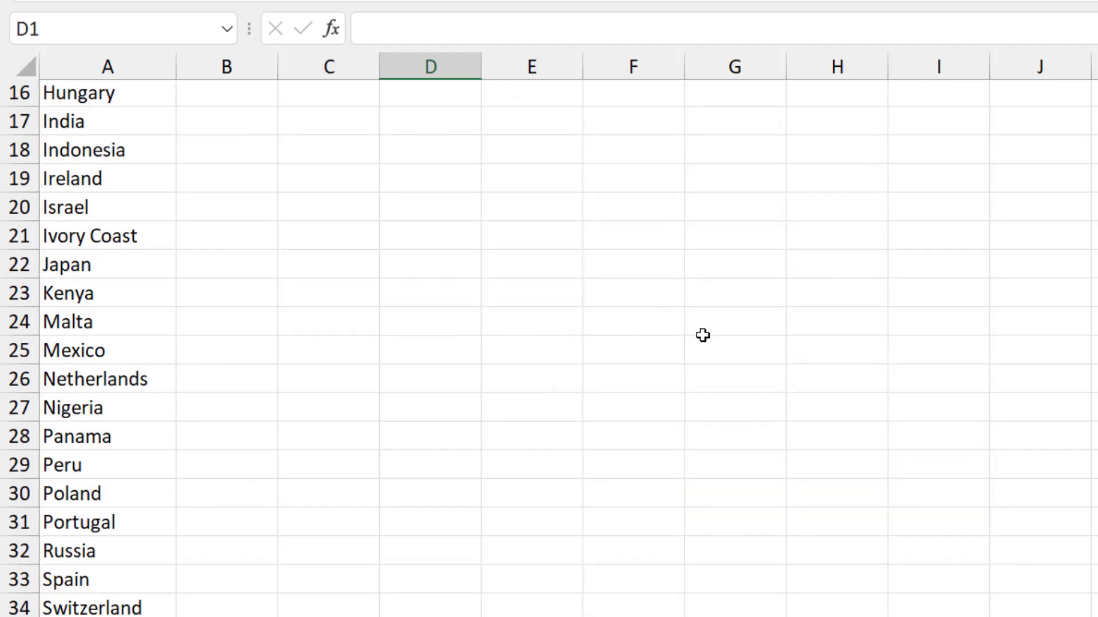
scroll(703, 335, up, 5)
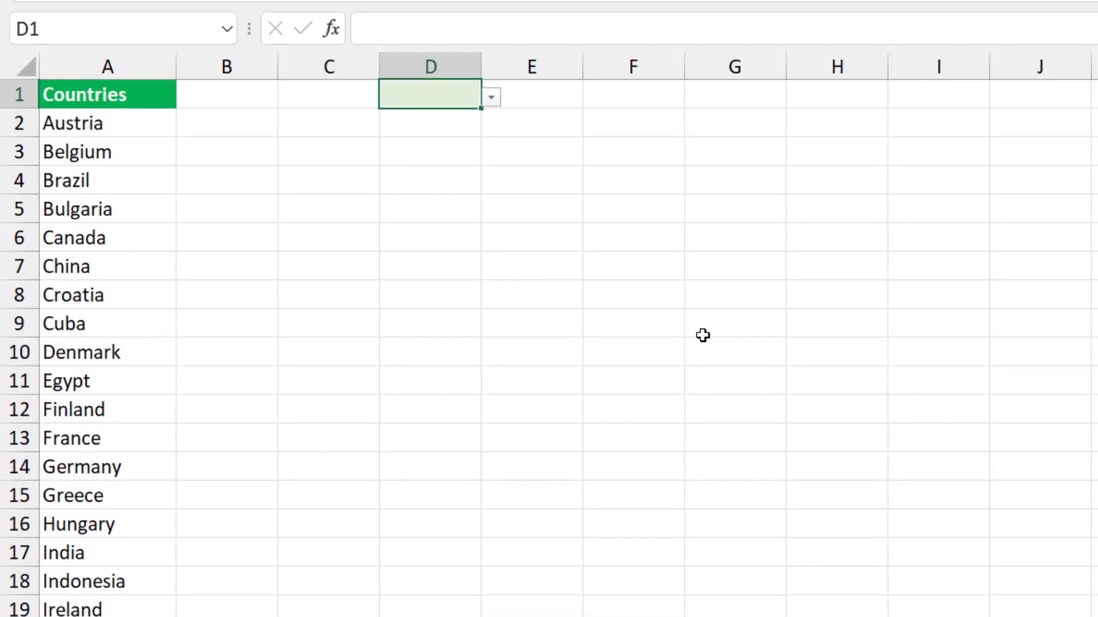
click(493, 98)
mouse_move(490, 149)
mouse_down()
mouse_move(501, 295)
mouse_move(519, 153)
mouse_move(500, 153)
mouse_up()
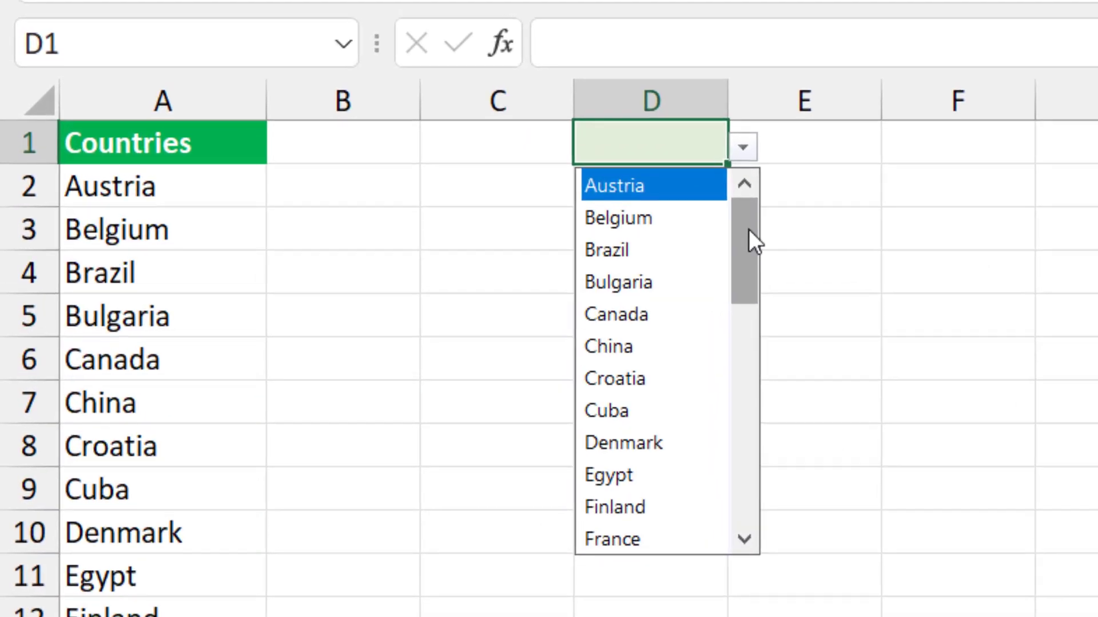
text(c)
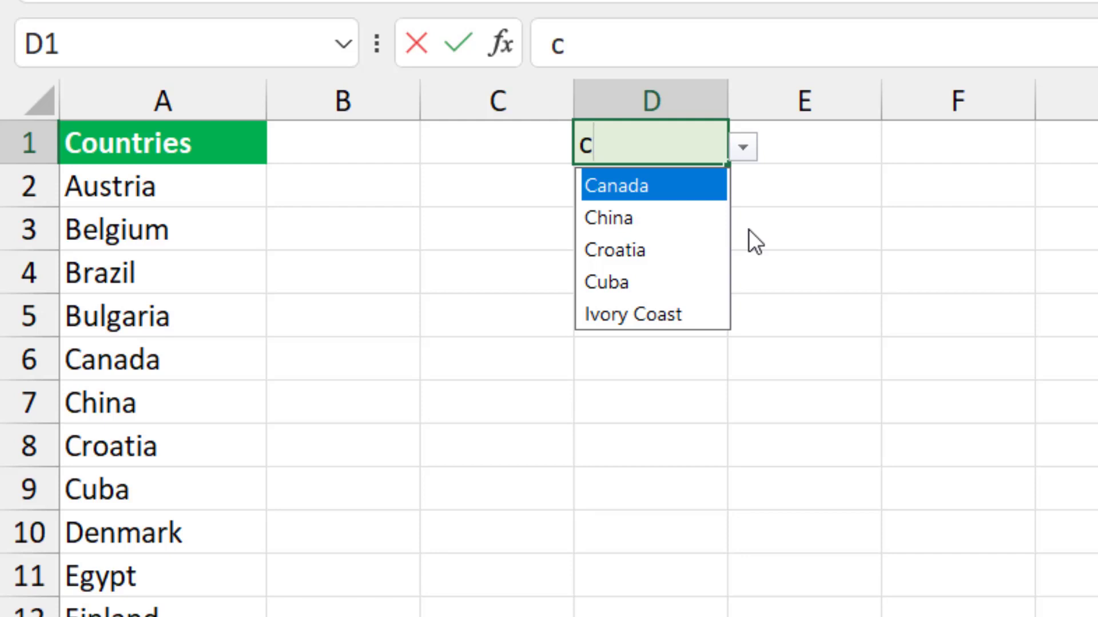
- Clear the search, try 's', then type 'br' and accept Brazil as D1's value
key(BackSpace)
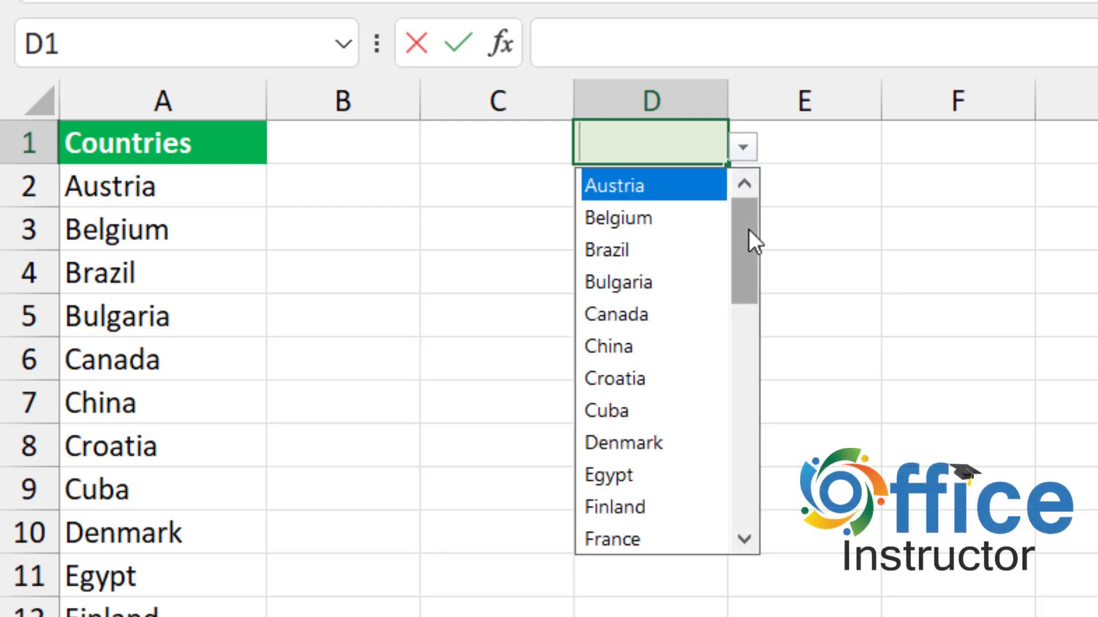
text(s)
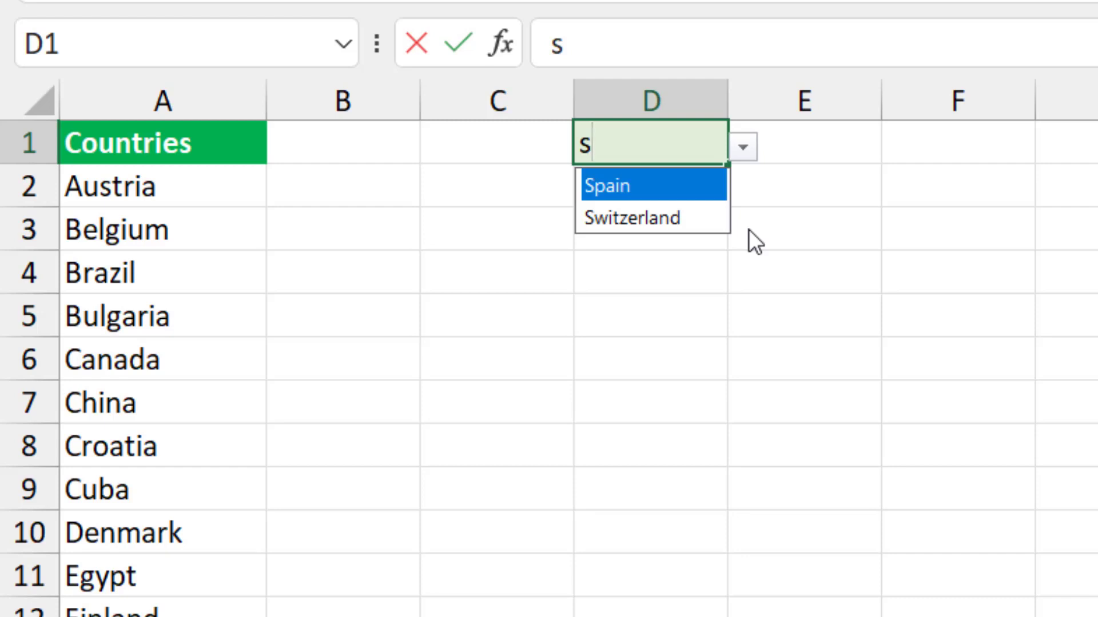
key(BackSpace)
text(b)
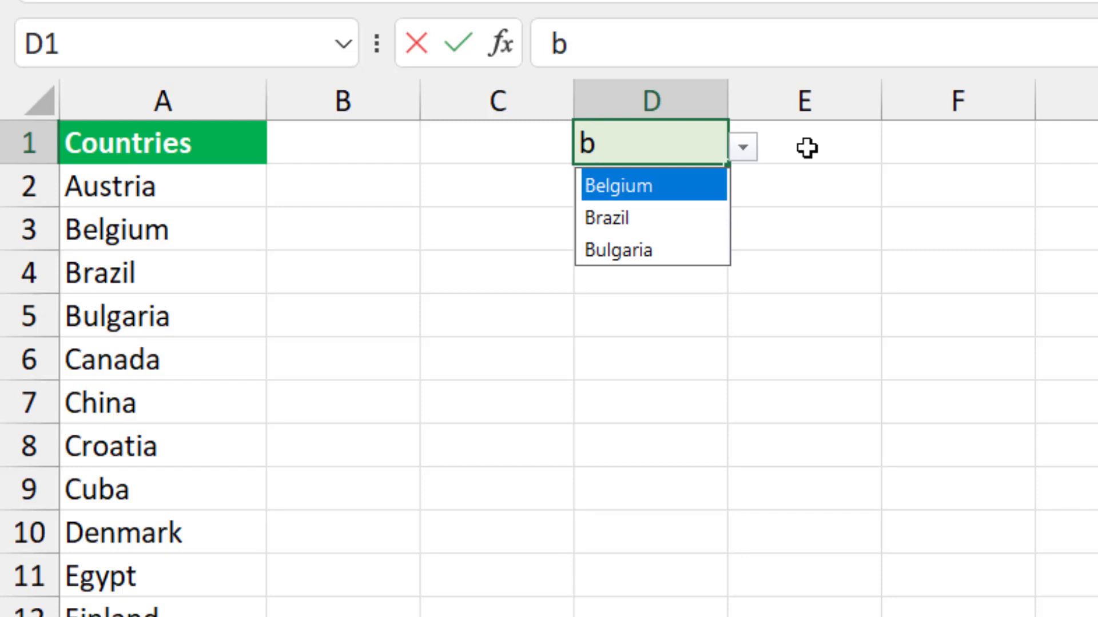
text(r)
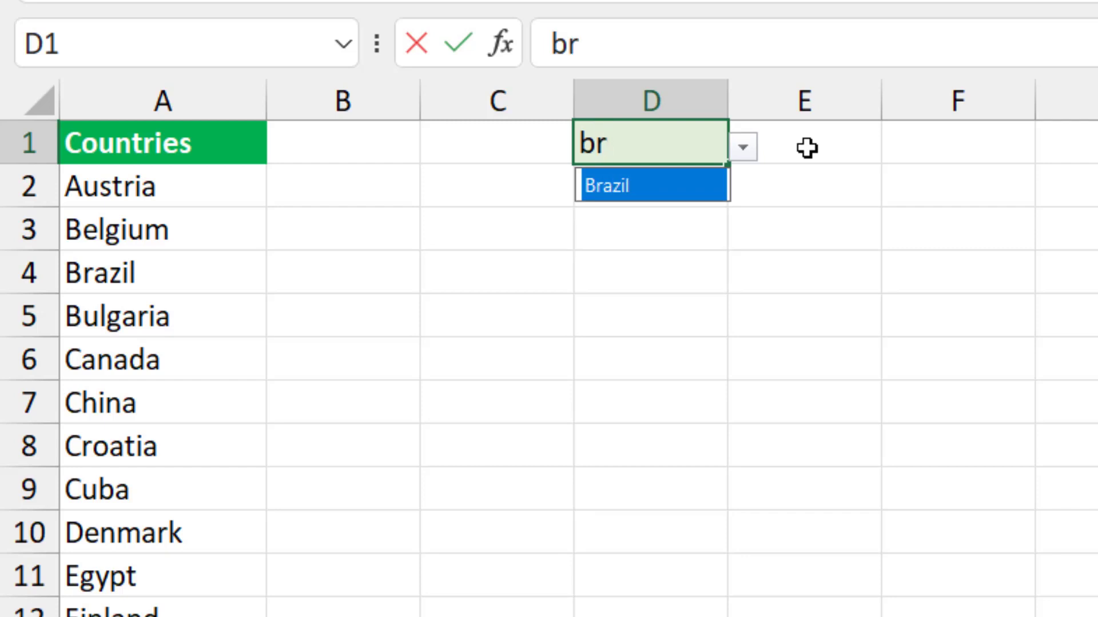
key(Return)
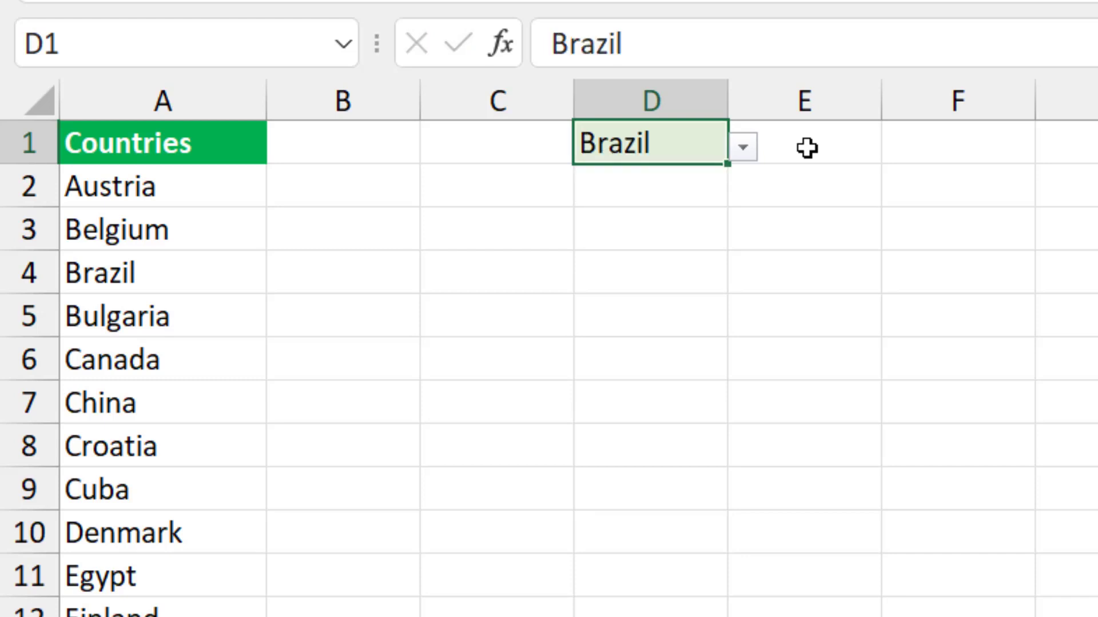